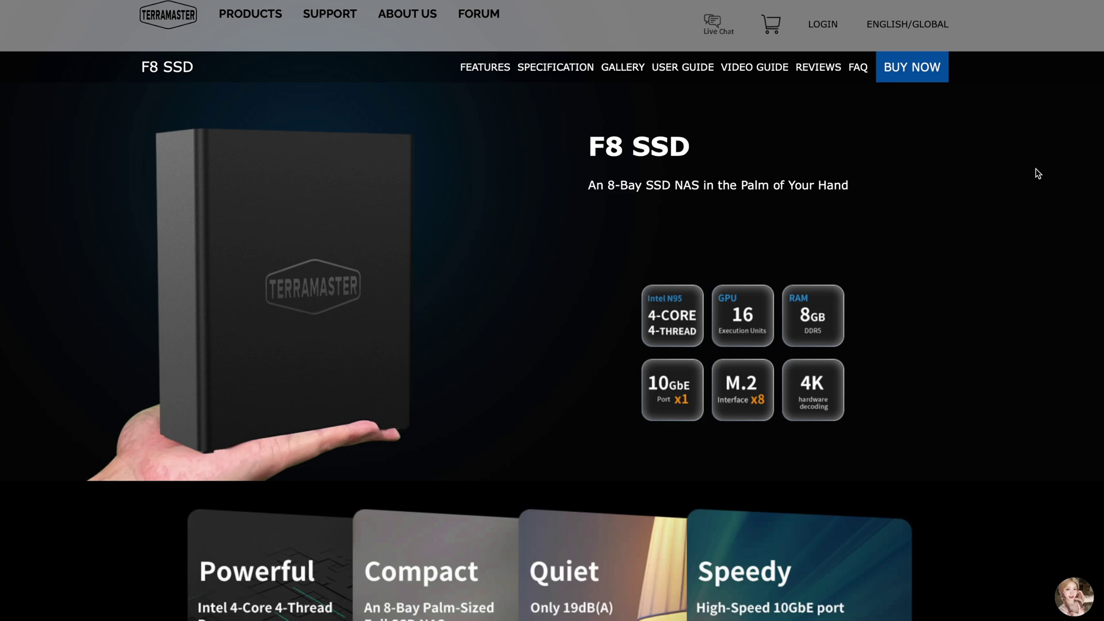
{"action": "mouse_move", "coordinate": [962, 0]}
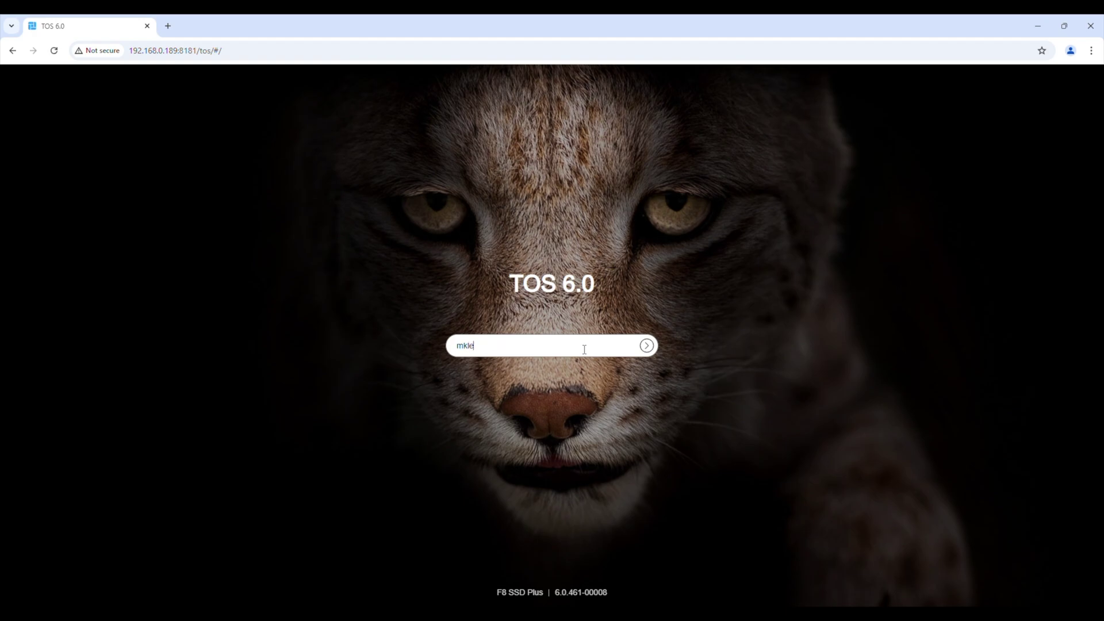
Log in to the NAS with the account username and password to reach the TOS desktop.
{"action": "key", "text": "Return"}
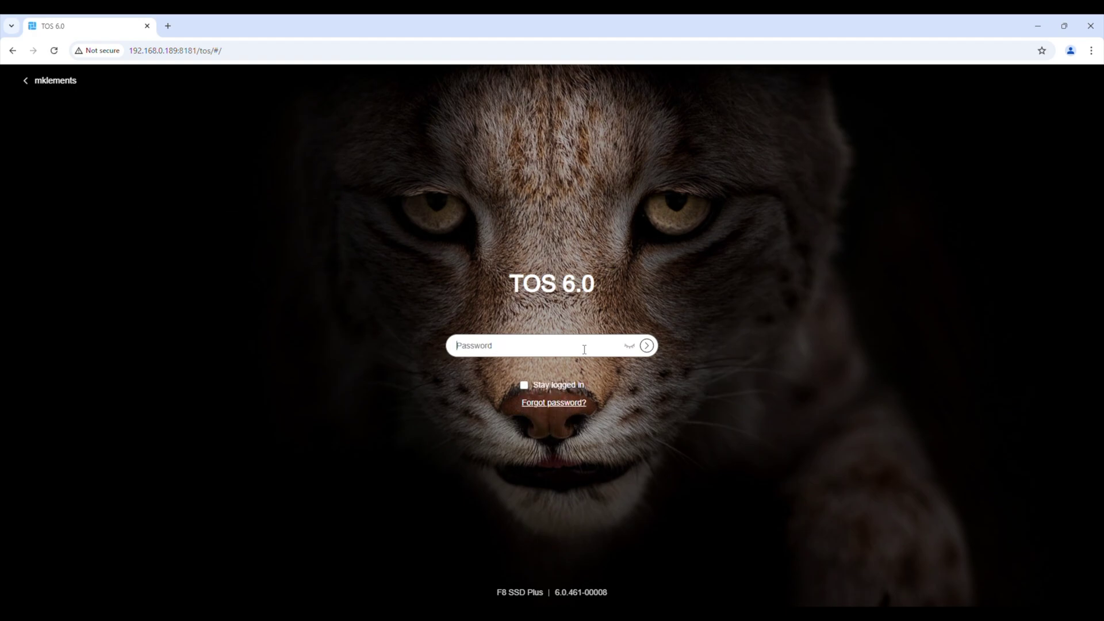
{"action": "key", "text": "Return"}
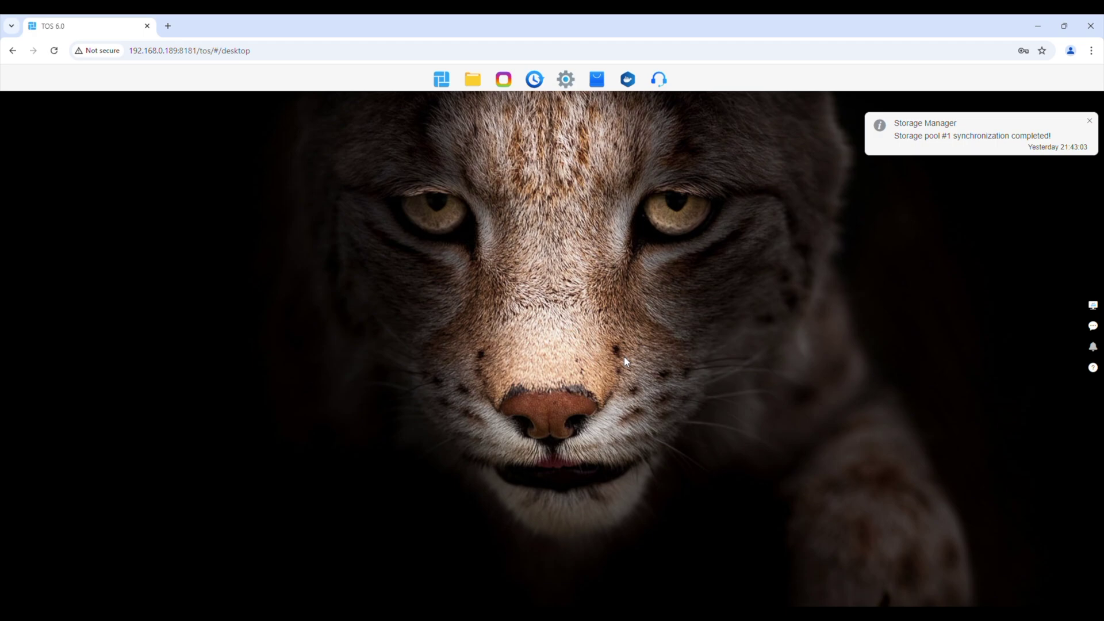
Dismiss the sync notice, inspect Storage Pool 1 and NVMe Disk1 details, then close Control Panel.
{"action": "left_click", "coordinate": [1090, 124]}
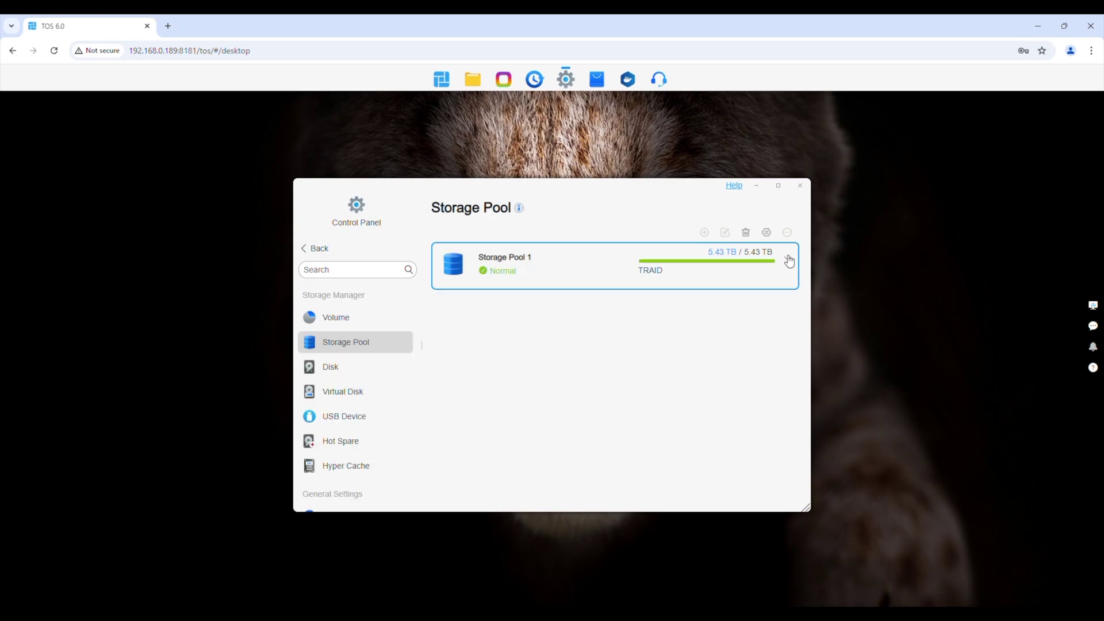
{"action": "left_click", "coordinate": [789, 262]}
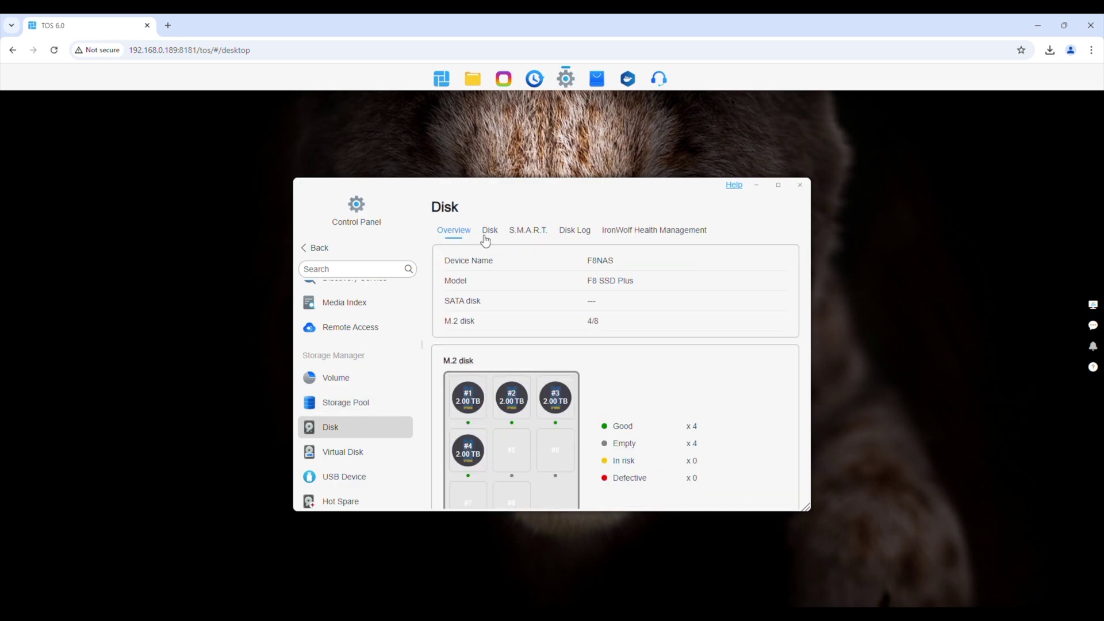
{"action": "left_click", "coordinate": [487, 236]}
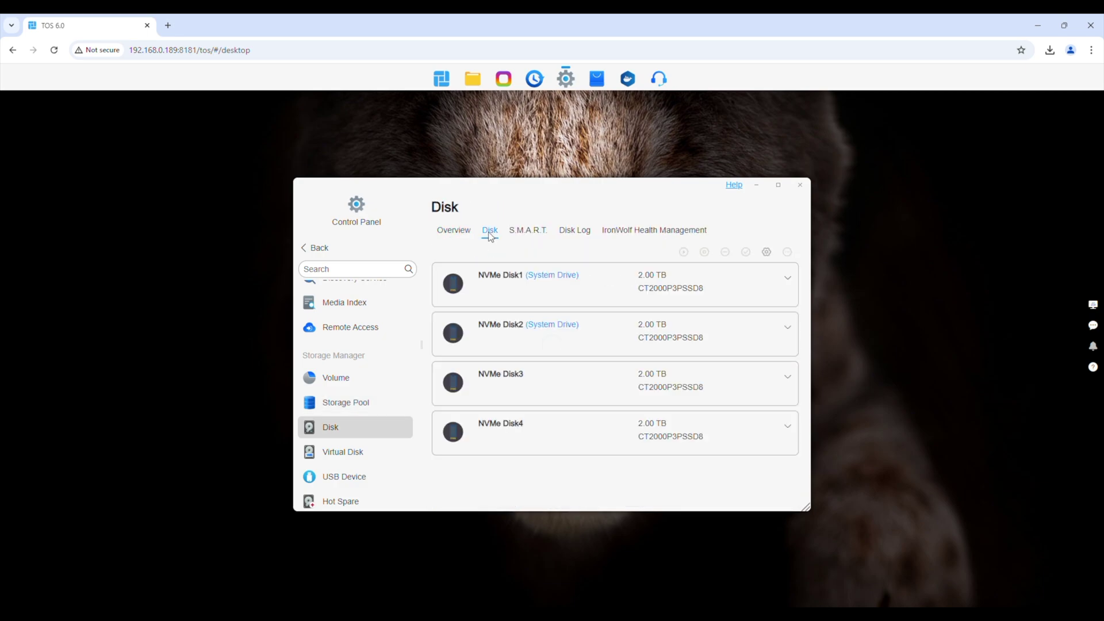
{"action": "left_click", "coordinate": [789, 280]}
{"action": "scroll", "coordinate": [780, 336], "scroll_direction": "down", "scroll_amount": 2}
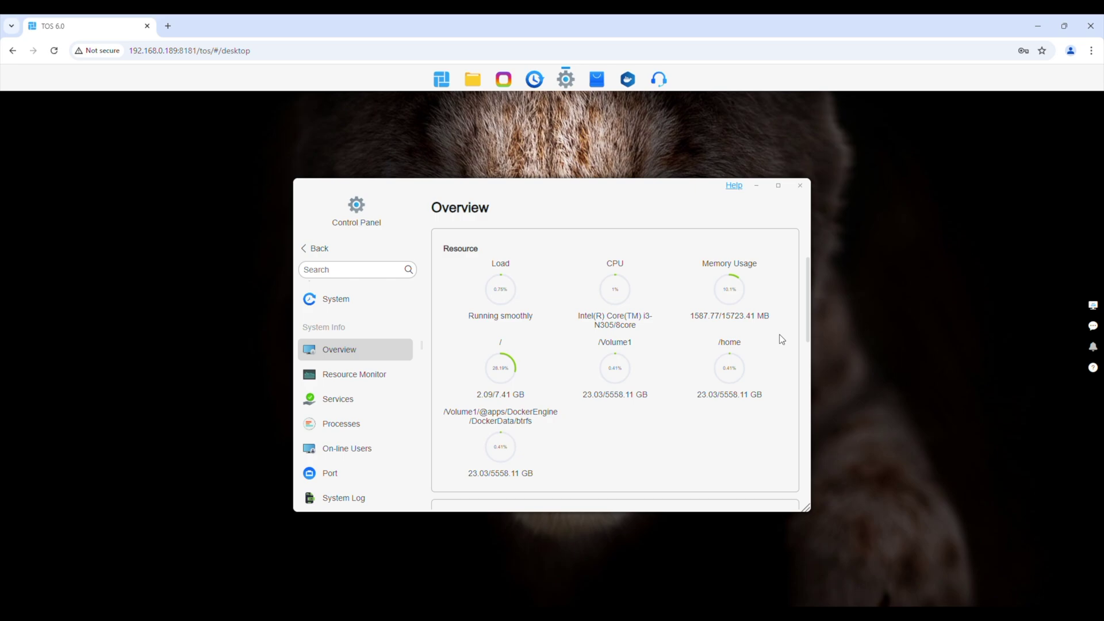
{"action": "left_click", "coordinate": [800, 186]}
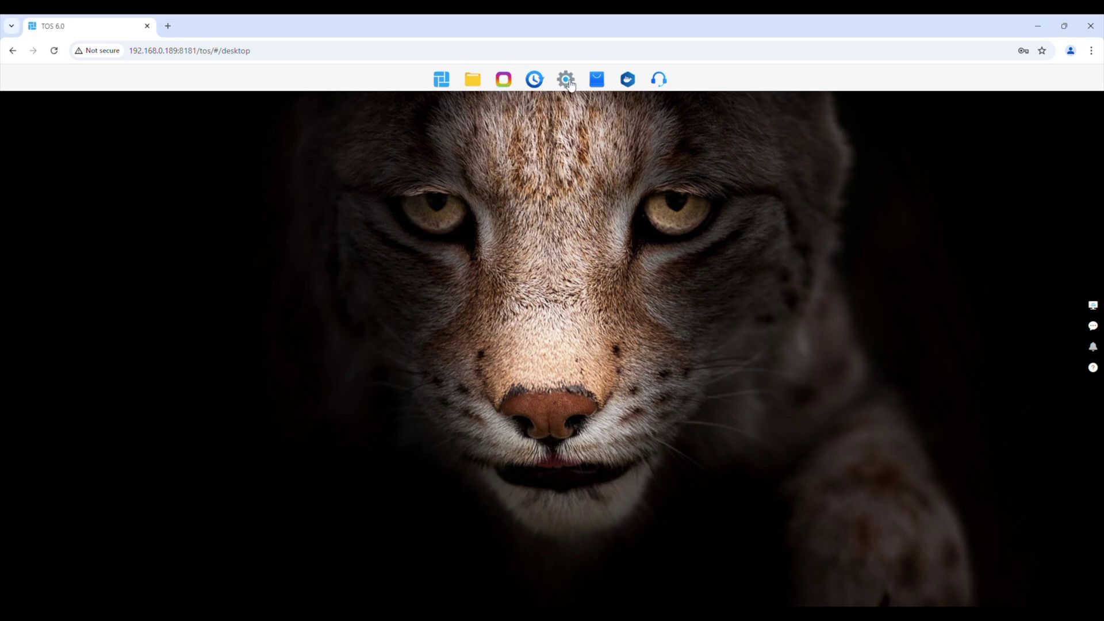
Swap the Running smoothly and CPU/Memory widgets in the dashboard widget panel.
{"action": "left_click", "coordinate": [441, 79]}
{"action": "left_click", "coordinate": [441, 79]}
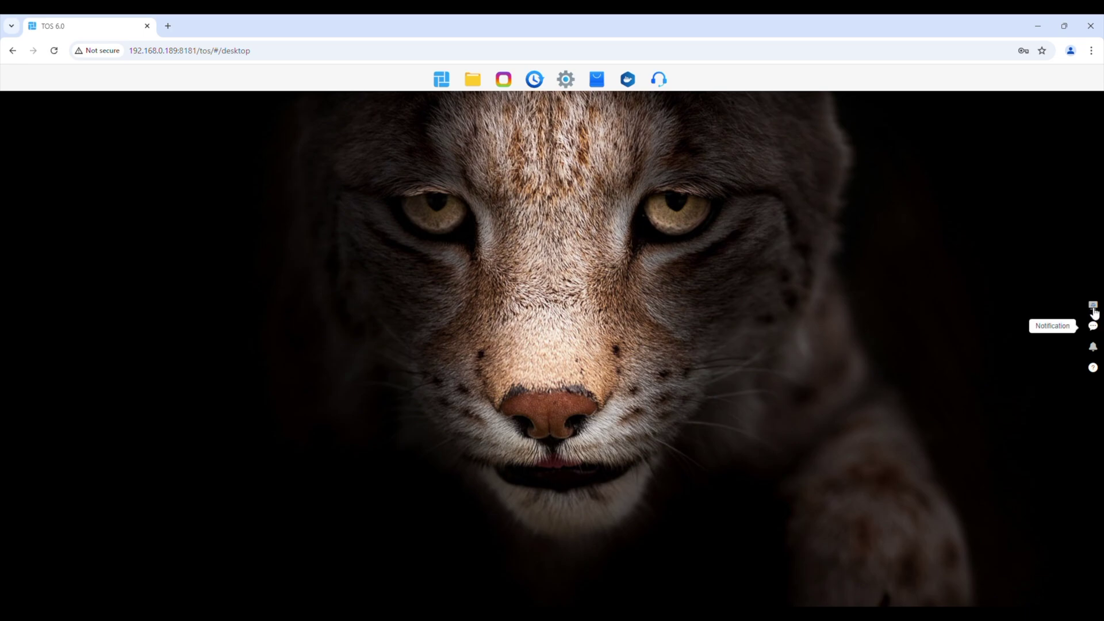
{"action": "left_click", "coordinate": [1093, 307]}
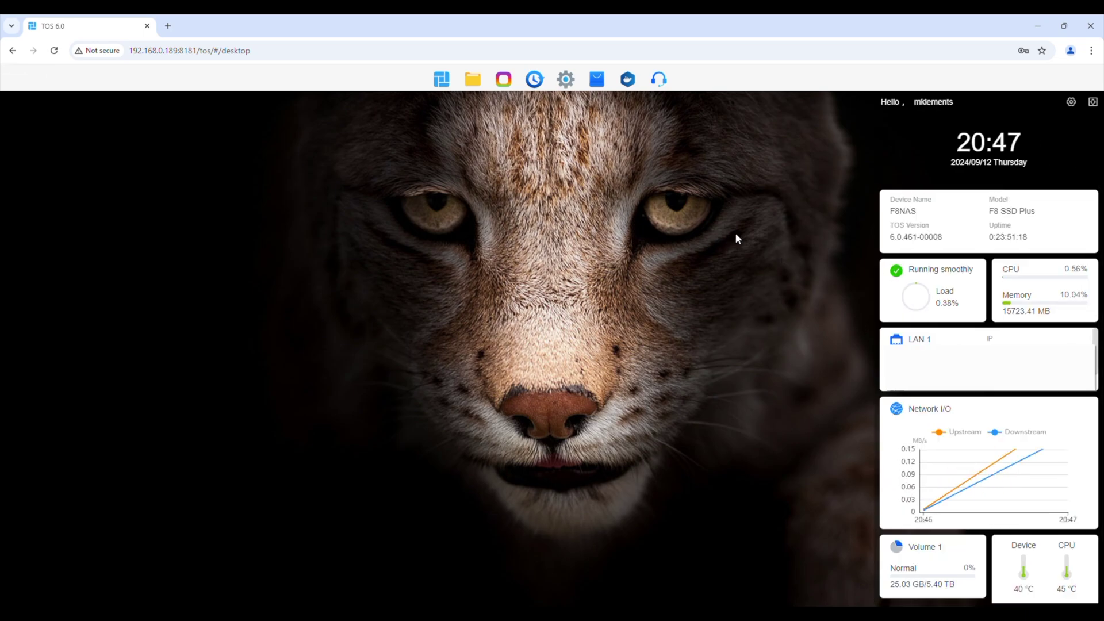
{"action": "left_click_drag", "start_coordinate": [966, 283], "coordinate": [1077, 282]}
{"action": "left_click_drag", "start_coordinate": [1060, 364], "coordinate": [957, 304]}
Close the widget panel and open the backup application from the notifications list.
{"action": "left_click", "coordinate": [803, 357]}
{"action": "left_click", "coordinate": [1094, 330]}
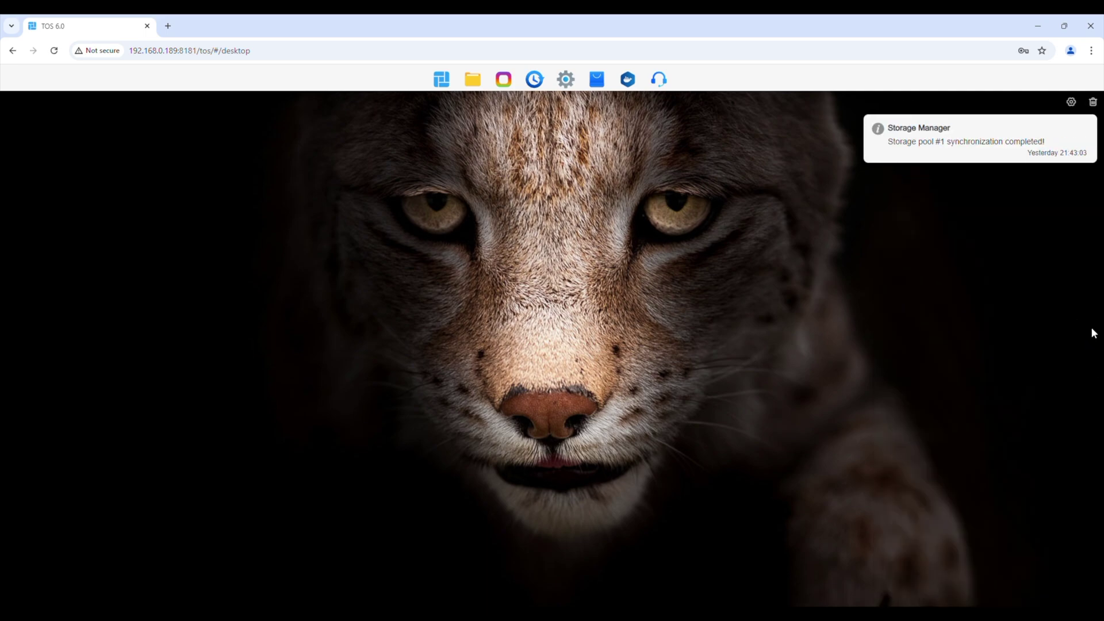
{"action": "left_click", "coordinate": [1063, 306]}
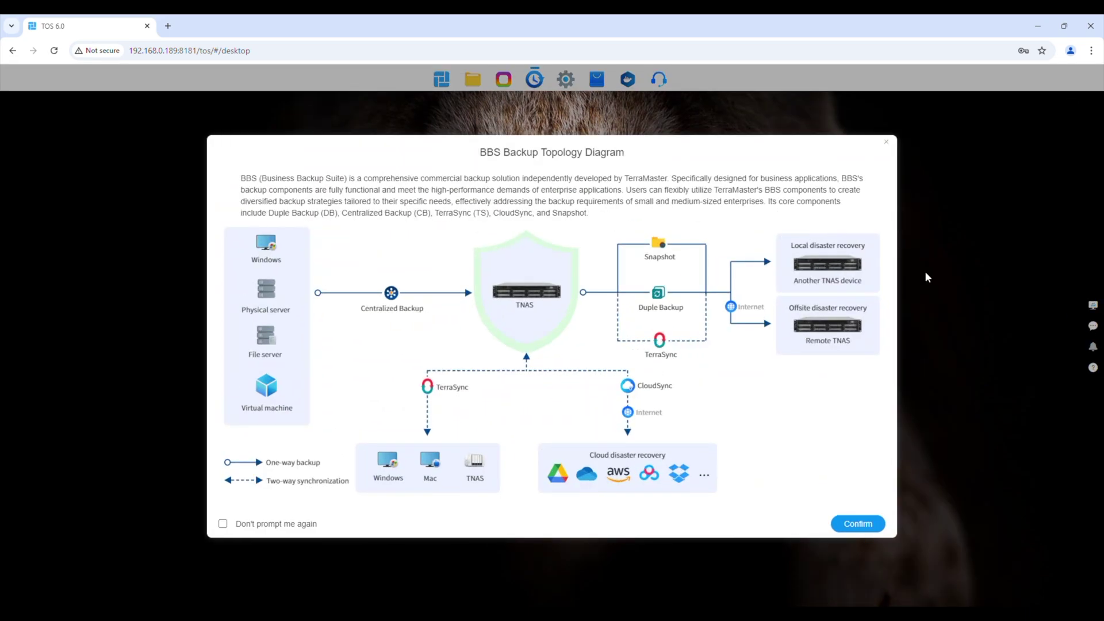
Browse the Rsync, Time Machine, Centralized, Duple Backup, TerraSync, CloudSync and Snapshot backup pages.
{"action": "left_click", "coordinate": [854, 524]}
{"action": "left_click", "coordinate": [345, 275]}
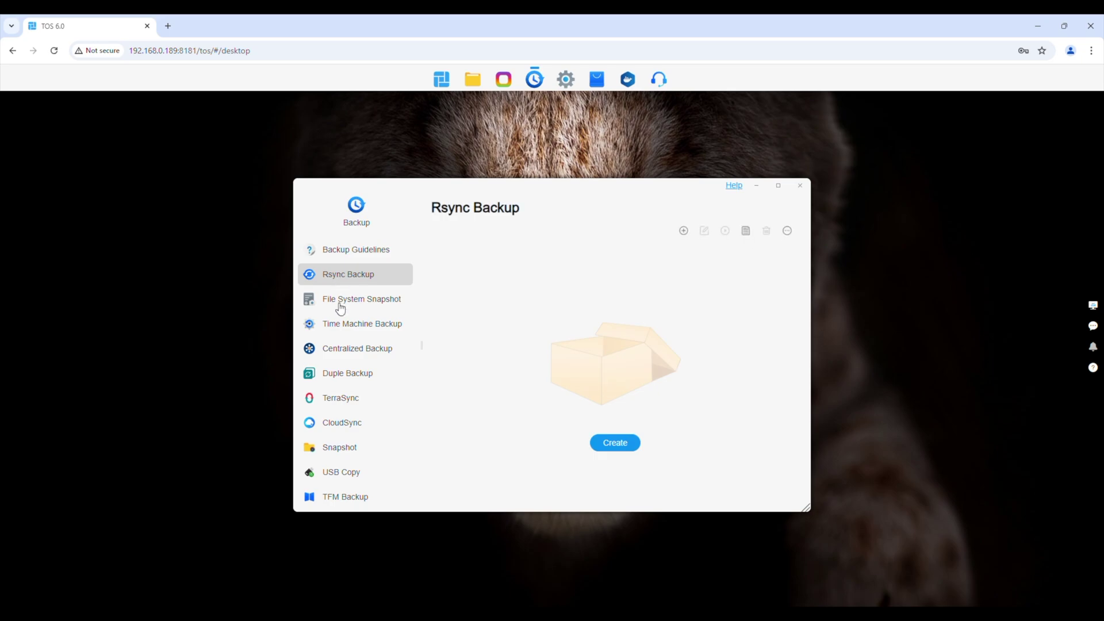
{"action": "left_click", "coordinate": [344, 326]}
{"action": "left_click", "coordinate": [345, 350]}
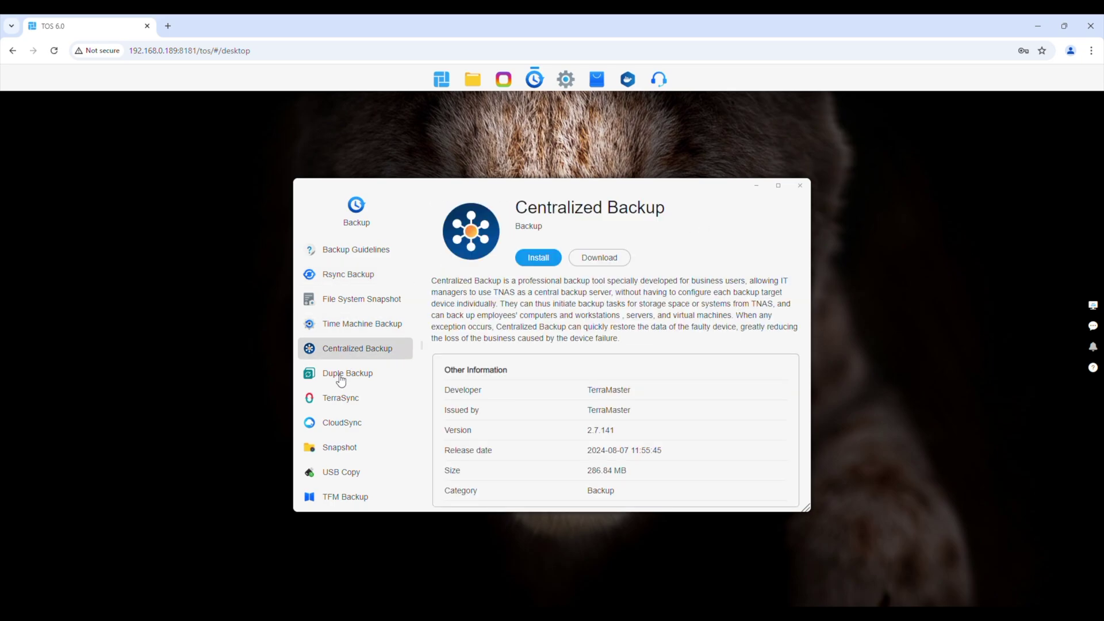
{"action": "left_click", "coordinate": [341, 380]}
{"action": "left_click", "coordinate": [341, 403]}
{"action": "left_click", "coordinate": [344, 426]}
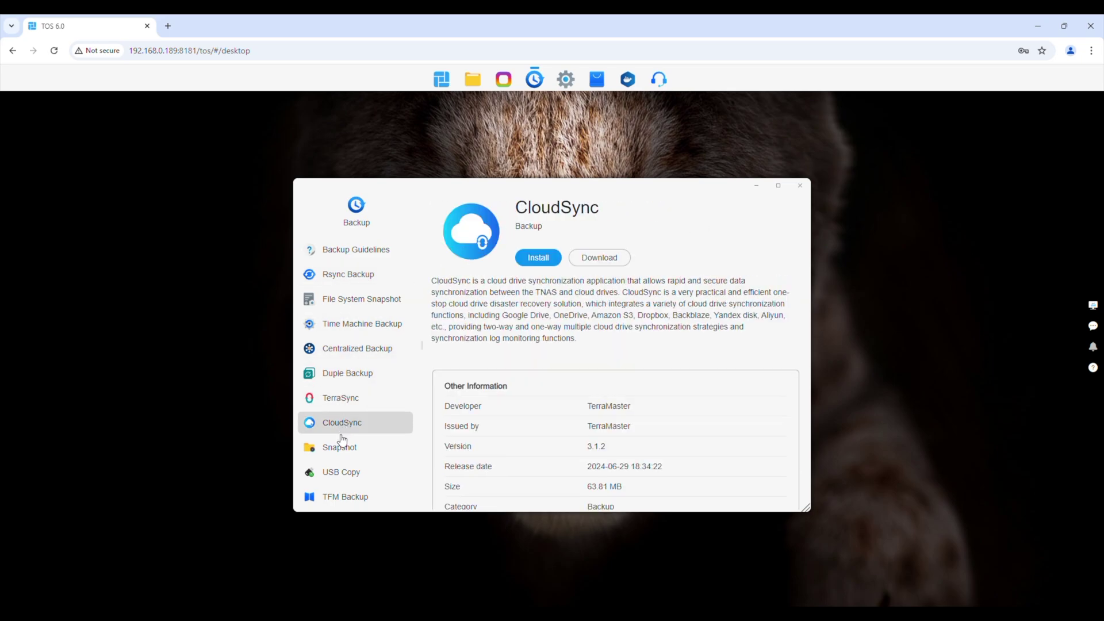
{"action": "left_click", "coordinate": [342, 453]}
View the USB Copy page, then share the 672678962X726115X3.pdf file from File Manager.
{"action": "left_click", "coordinate": [342, 474]}
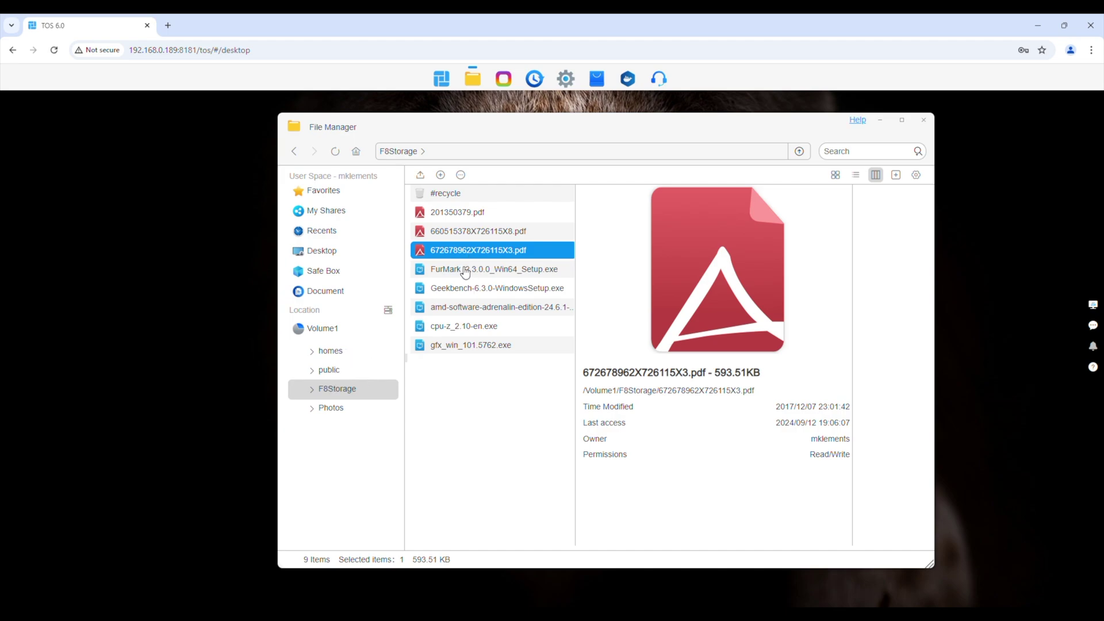
{"action": "right_click", "coordinate": [472, 236]}
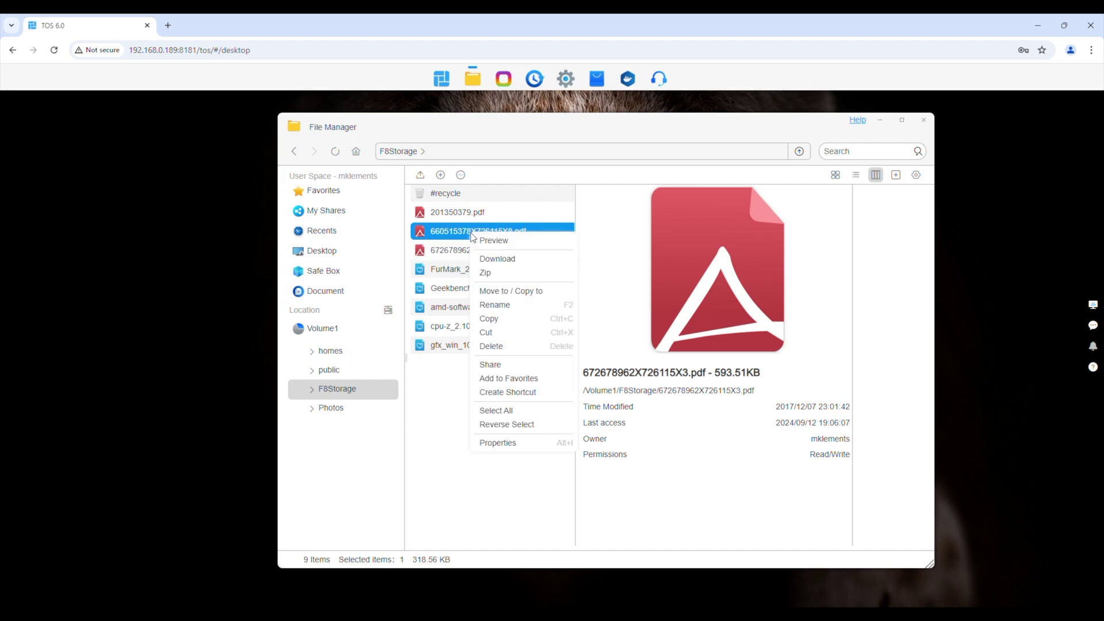
{"action": "left_click", "coordinate": [490, 365]}
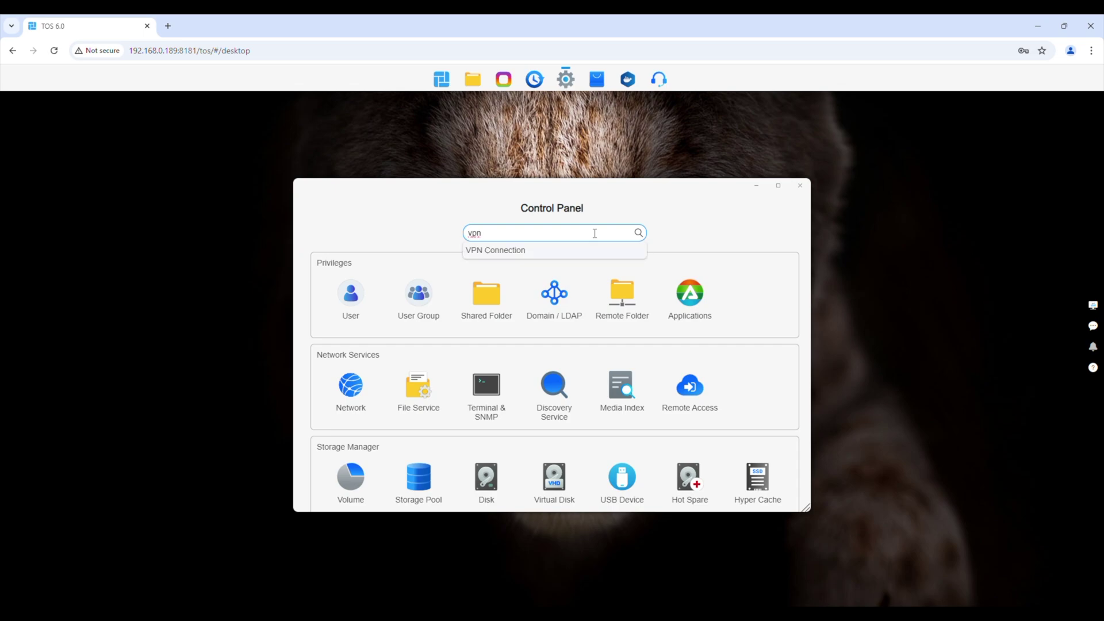
Open VPN Connection settings, then scroll through Docker Manager's online image registry.
{"action": "left_click", "coordinate": [588, 253]}
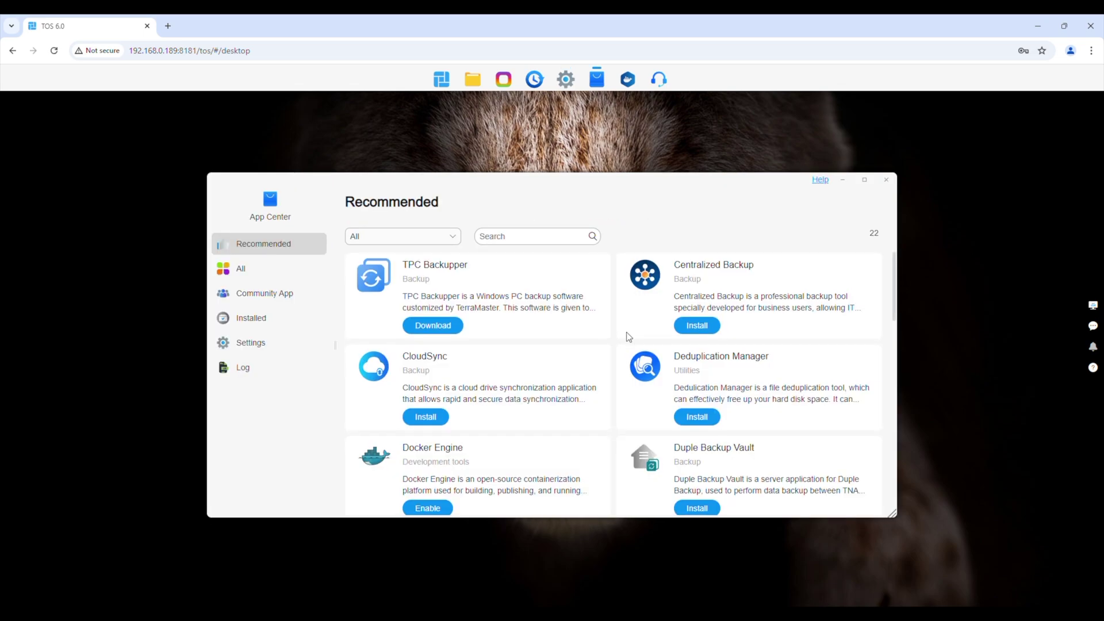
{"action": "scroll", "coordinate": [629, 338], "scroll_direction": "down", "scroll_amount": 5}
{"action": "scroll", "coordinate": [629, 338], "scroll_direction": "down", "scroll_amount": 5}
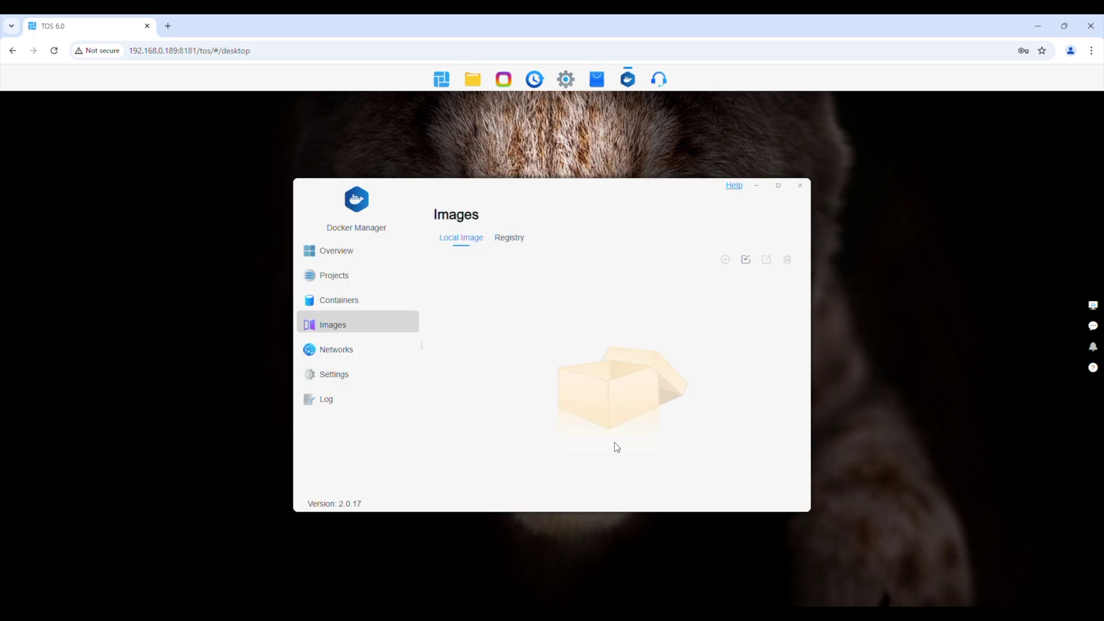
{"action": "left_click", "coordinate": [514, 238]}
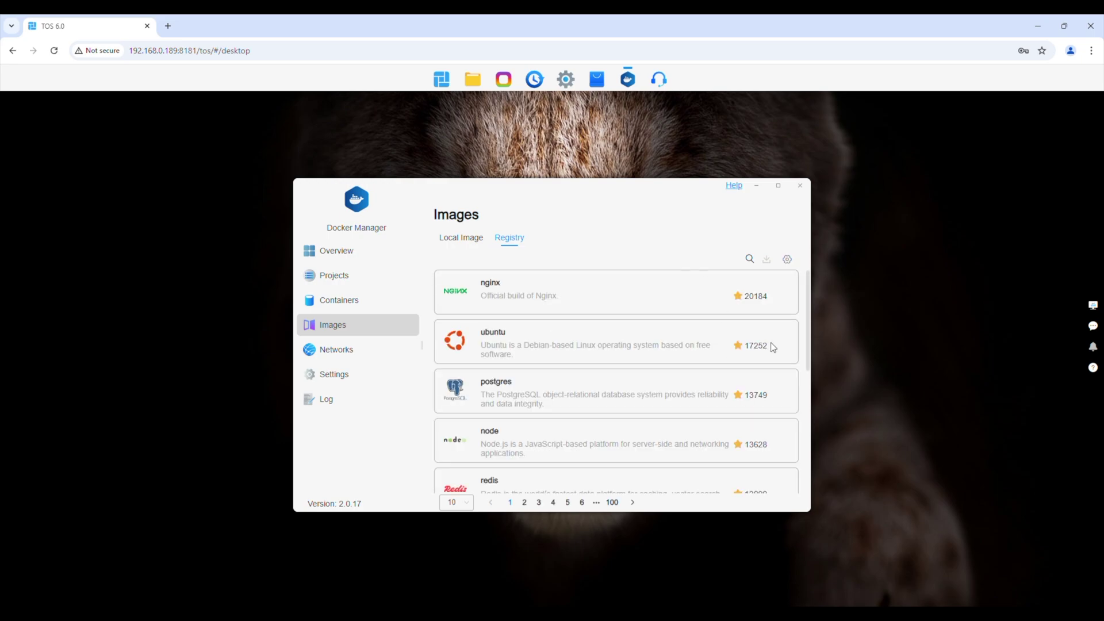
{"action": "scroll", "coordinate": [772, 345], "scroll_direction": "down", "scroll_amount": 3}
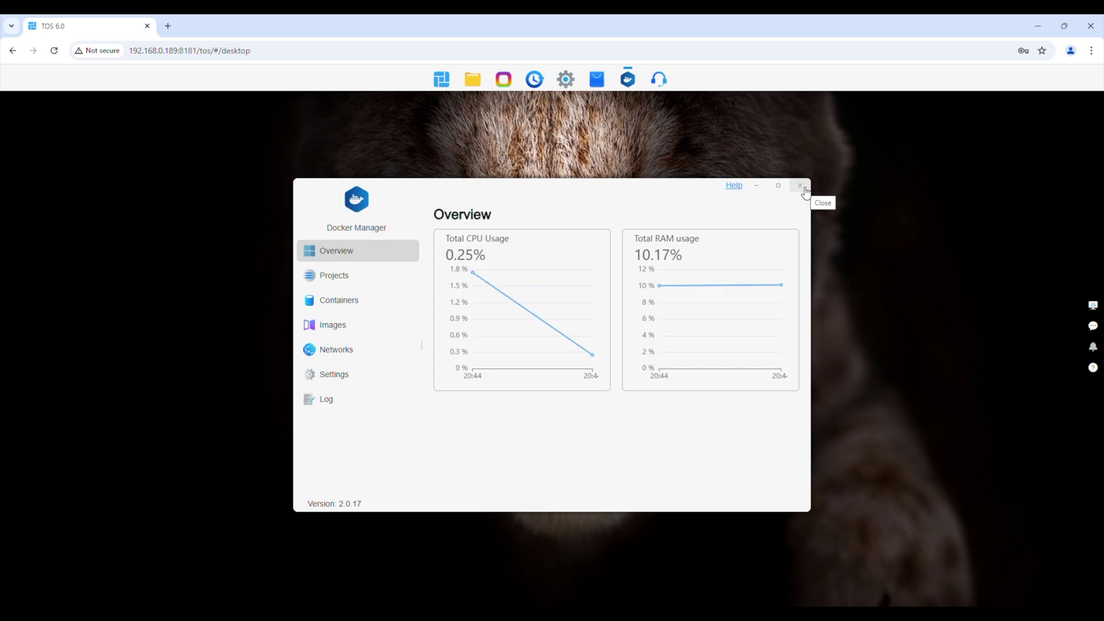
Close Docker Manager and scroll Overview to resource usage and hardware temperatures, fan at 1209 RPM.
{"action": "left_click", "coordinate": [800, 186]}
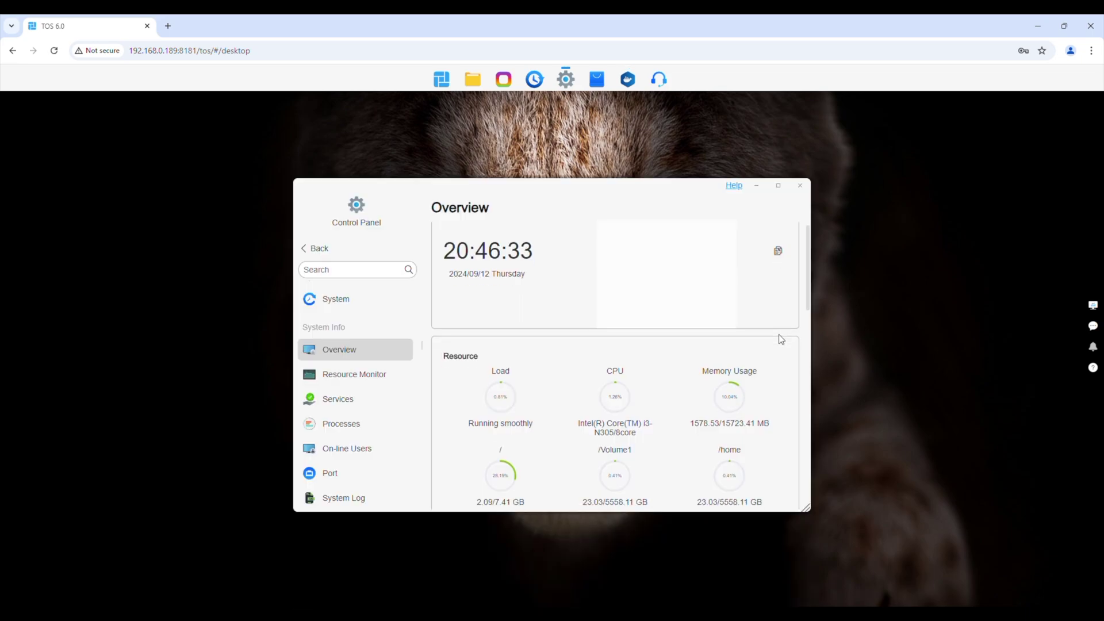
{"action": "scroll", "coordinate": [780, 336], "scroll_direction": "down", "scroll_amount": 2}
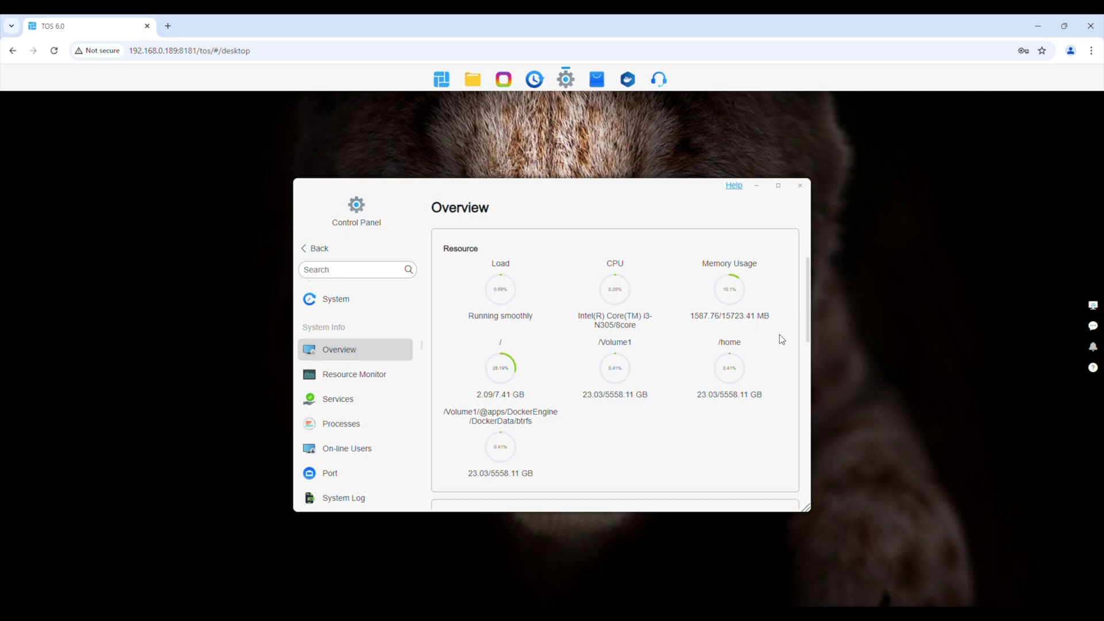
{"action": "scroll", "coordinate": [780, 336], "scroll_direction": "down", "scroll_amount": 2}
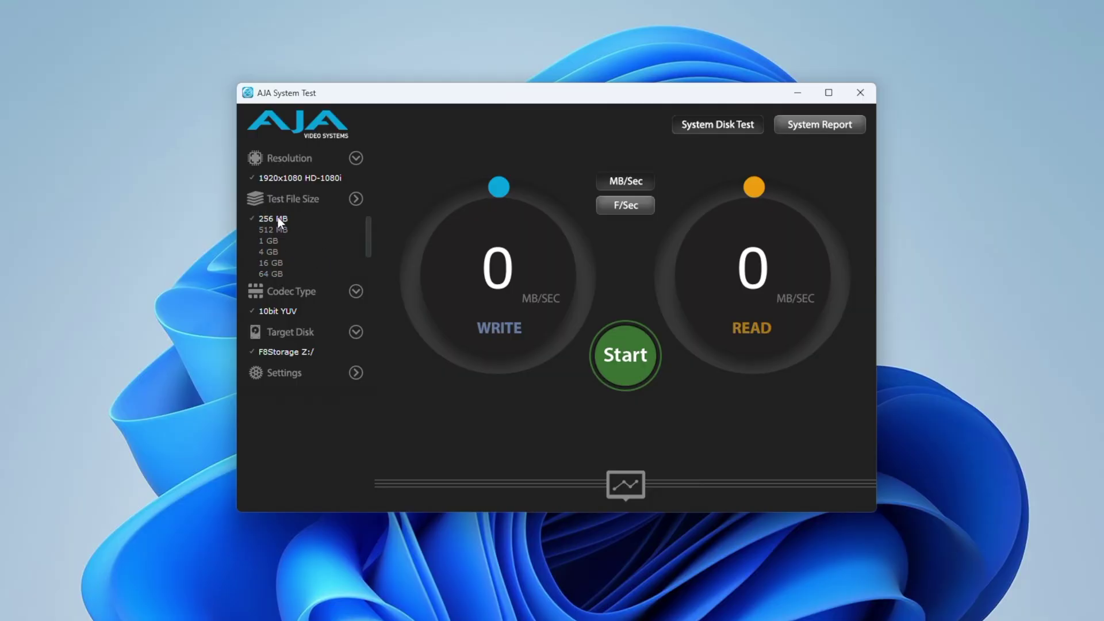
Run a 256 MB test on F8Storage Z: (976 MB/s write, 730 MB/s read).
{"action": "left_click", "coordinate": [278, 218]}
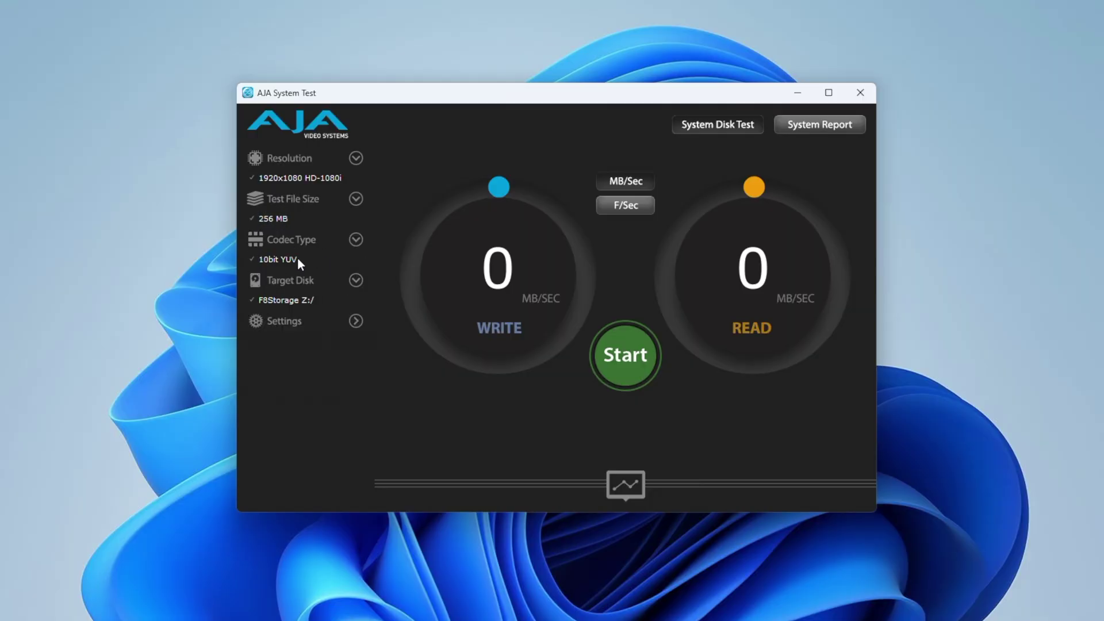
{"action": "left_click", "coordinate": [627, 362]}
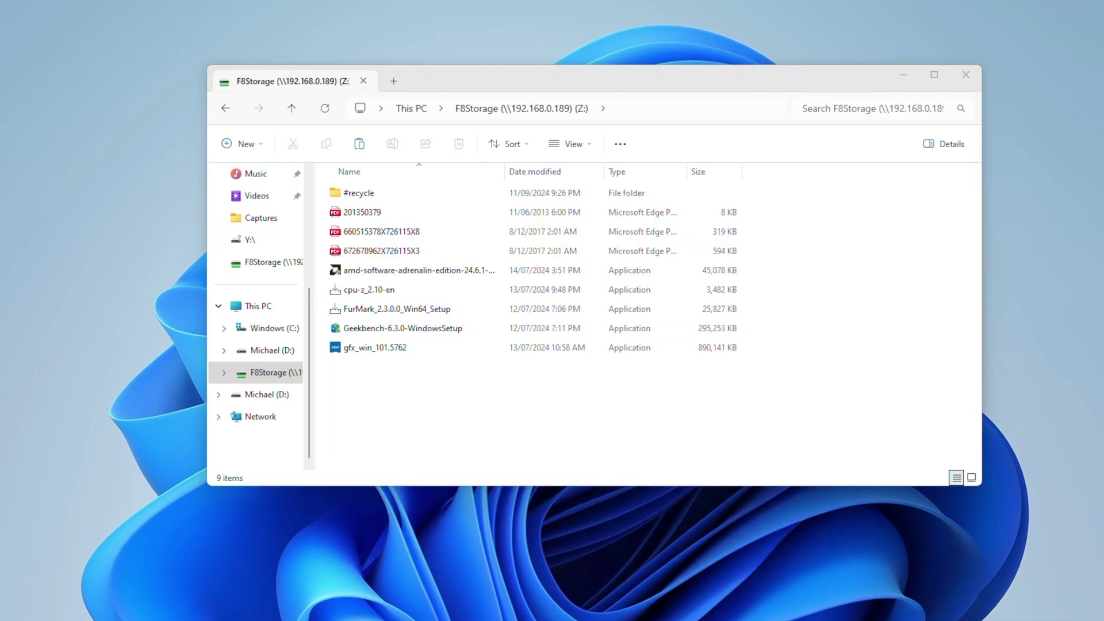
Copy the Beelink GTi 14 Ultra video from the desktop onto F8Storage (Z:).
{"action": "left_click_drag", "start_coordinate": [37, 272], "coordinate": [461, 416]}
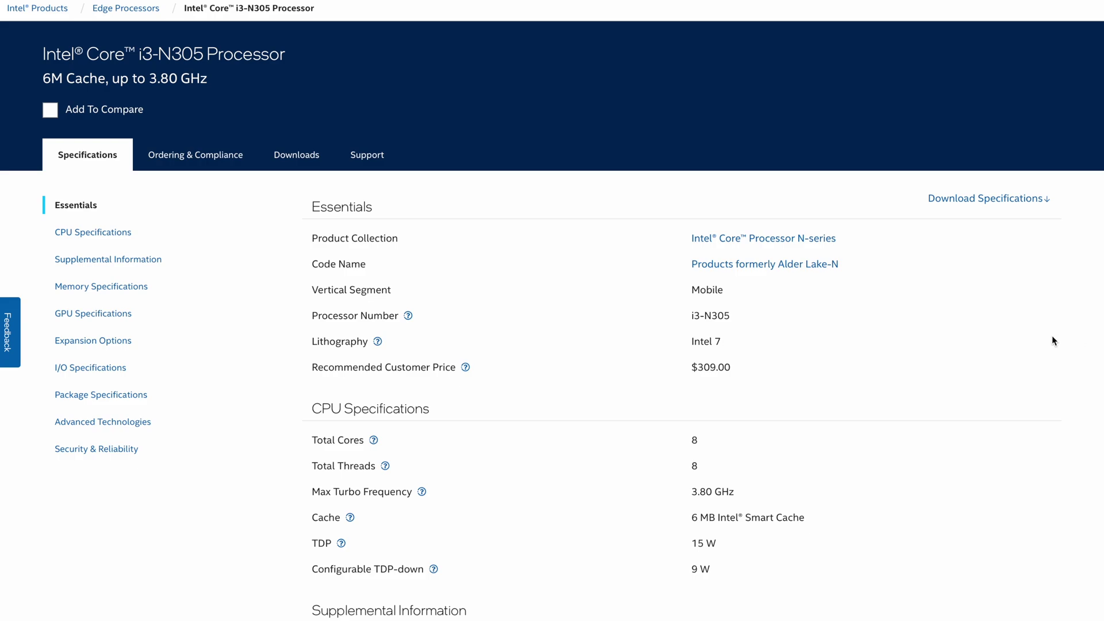
Scroll to Expansion Options and highlight the PCI Express lane count 9 and Gen 3 revision.
{"action": "scroll", "coordinate": [1047, 334], "scroll_direction": "down", "scroll_amount": 15}
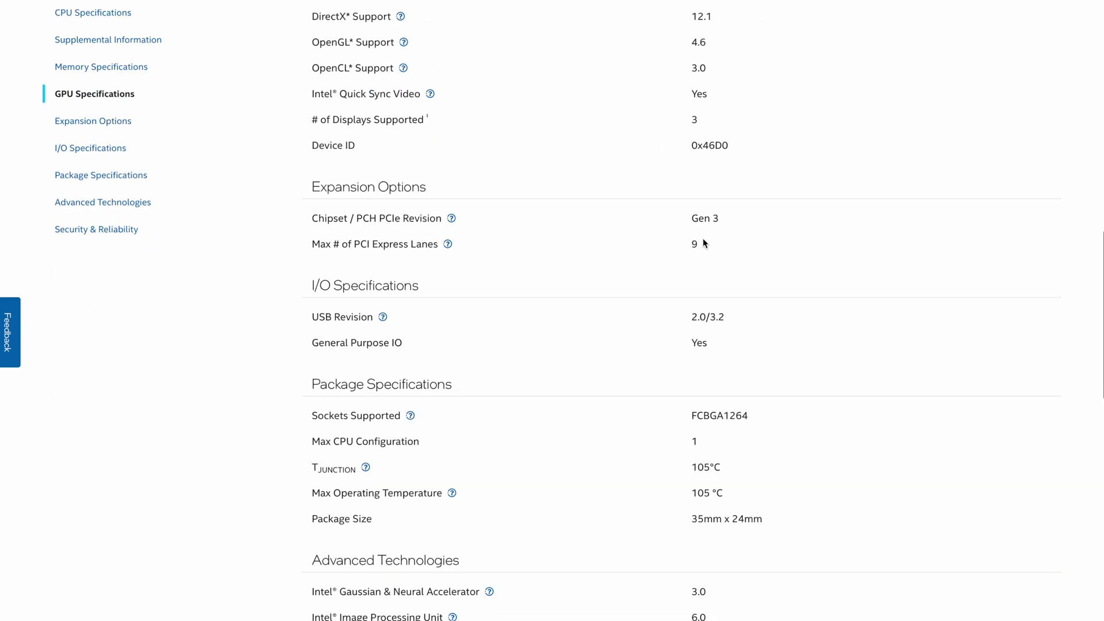
{"action": "left_click_drag", "start_coordinate": [703, 241], "coordinate": [693, 242]}
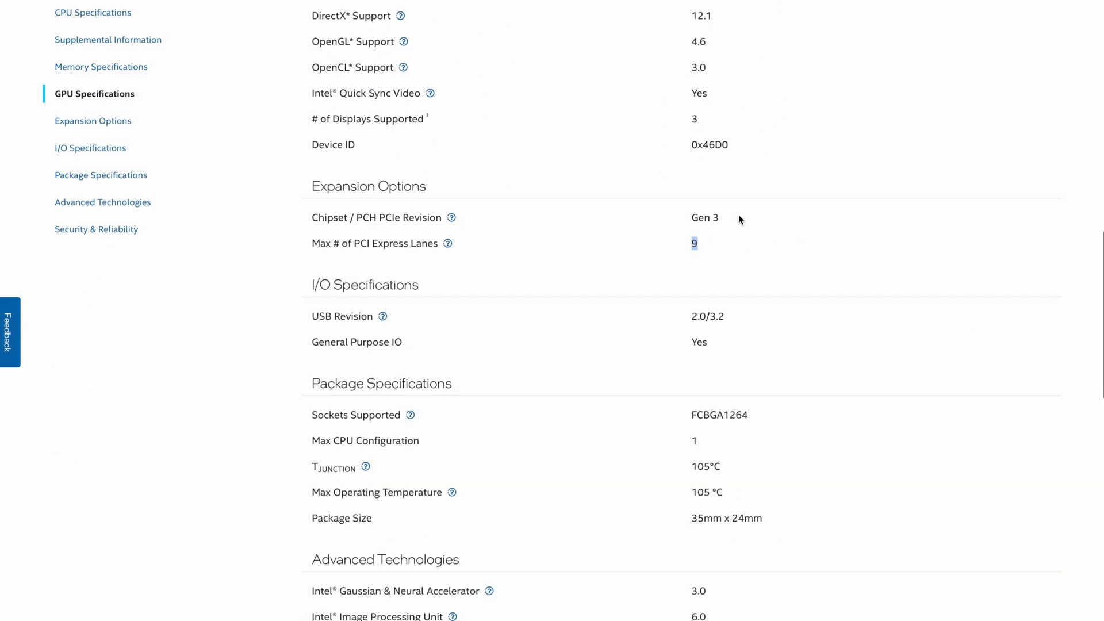
{"action": "triple_click", "coordinate": [704, 218]}
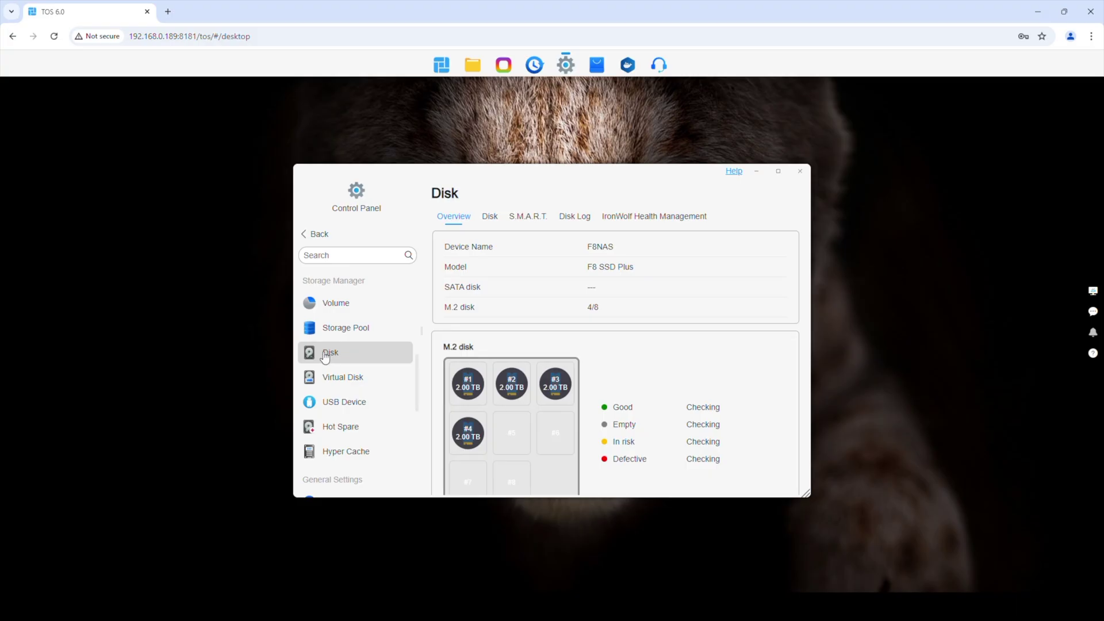
Scroll the Disk Overview to the M.2 section: four 2.00 TB drives Good, four slots Empty.
{"action": "scroll", "coordinate": [725, 353], "scroll_direction": "down", "scroll_amount": 2}
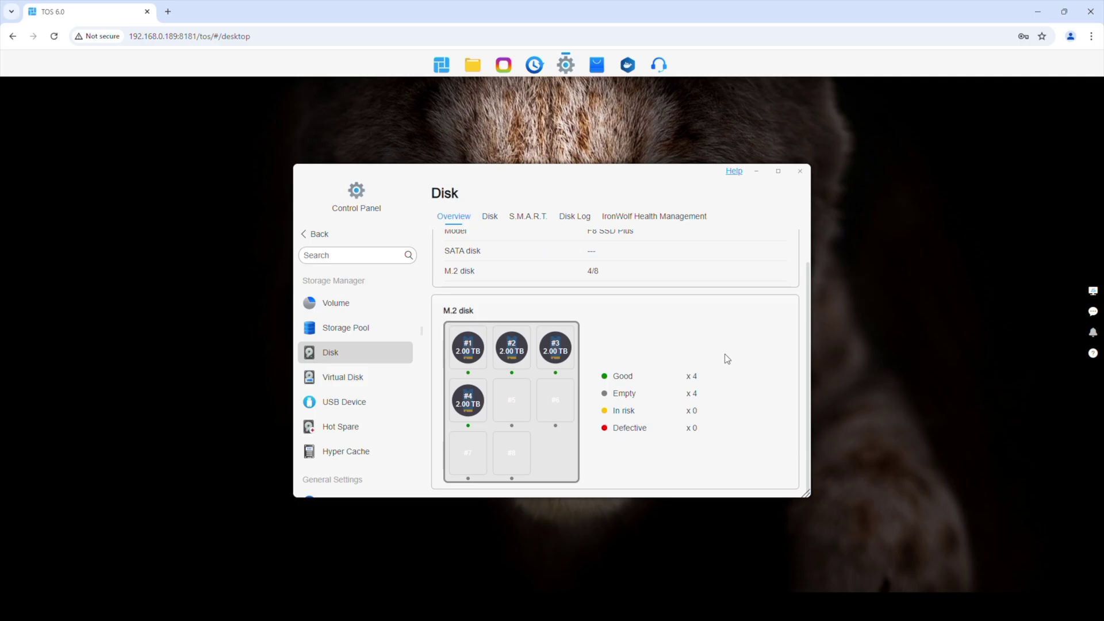